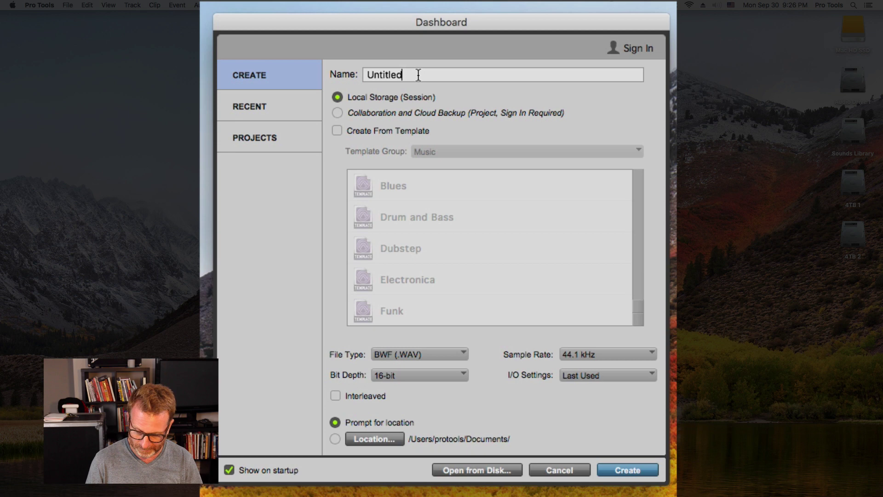
Replace the default session name with 'Creating a New Session'.
key(BackSpace)
key(BackSpace)
key(BackSpace)
key(BackSpace)
key(BackSpace)
key(BackSpace)
key(BackSpace)
key(BackSpace)
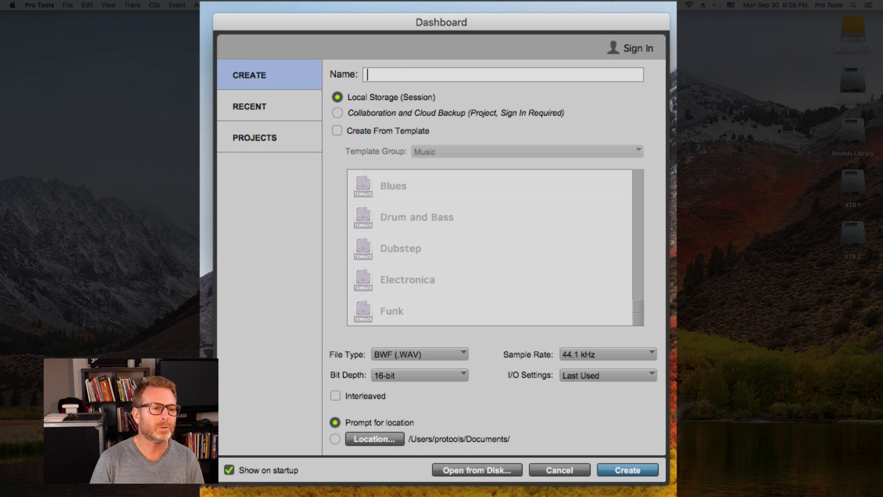
text(Creating )
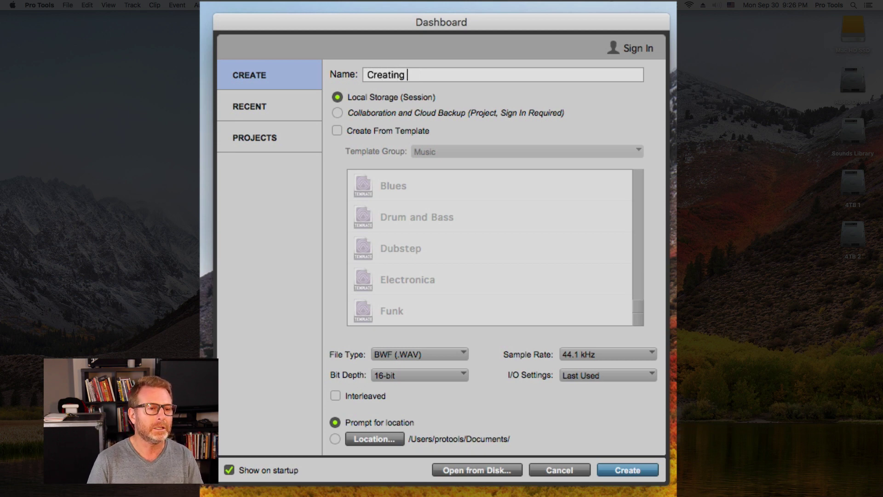
text(a New )
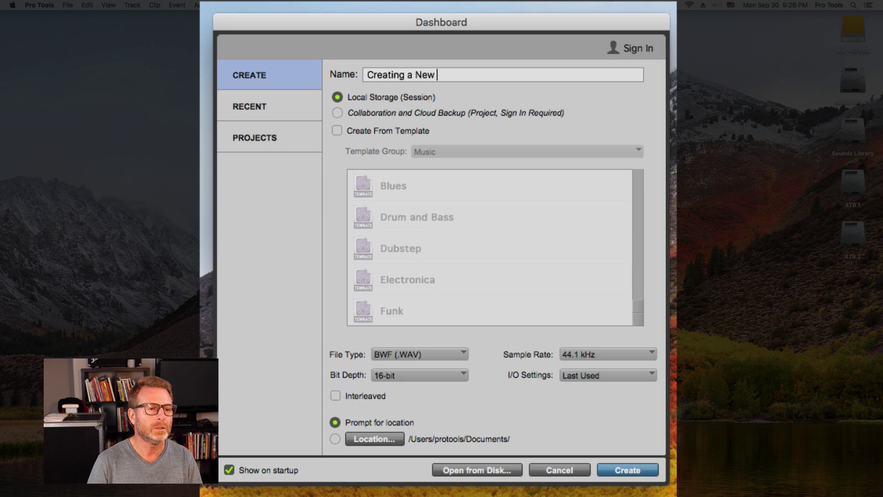
text(Session)
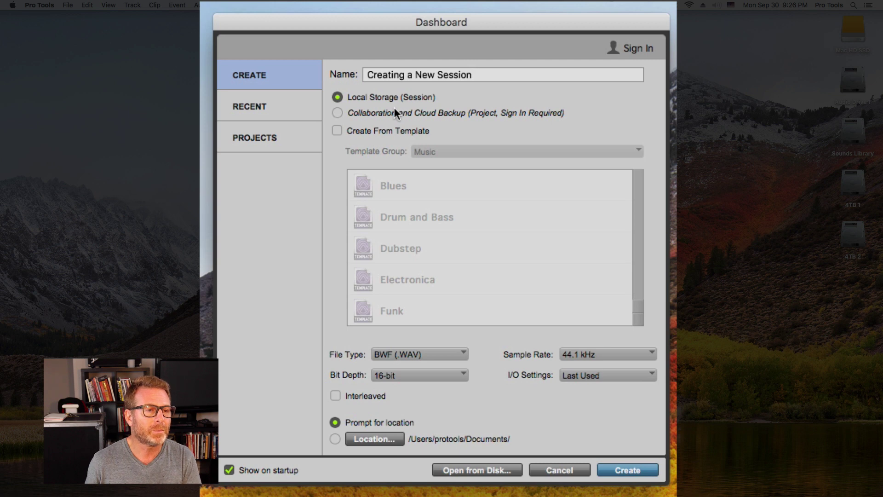
Try Collaboration and Cloud Backup storage, then return to Local Storage (Session).
click(337, 112)
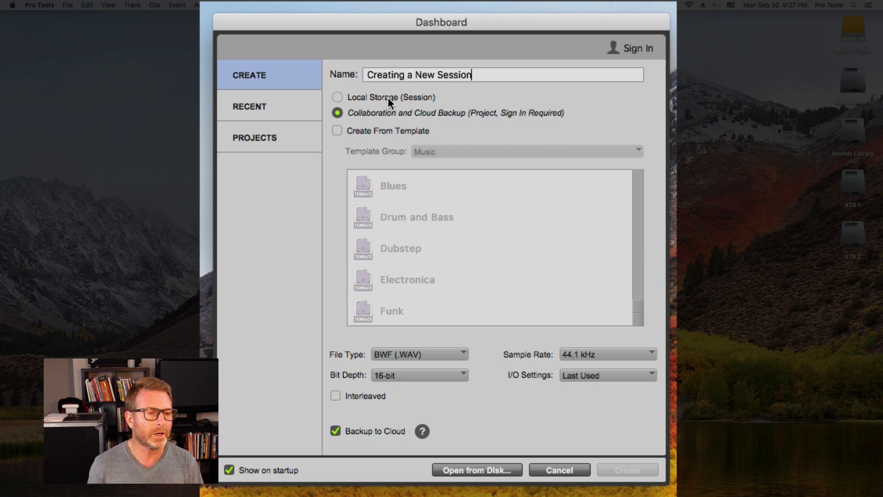
click(388, 97)
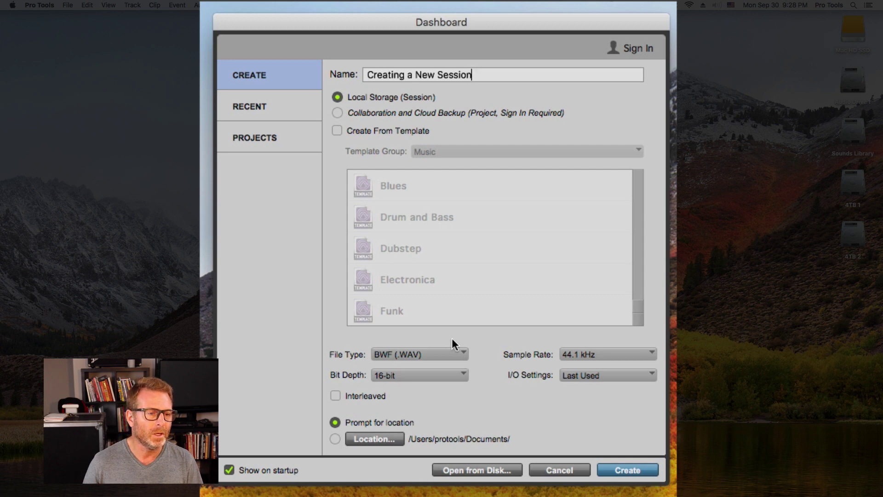
Keep BWF (.WAV) as the session file type and bring up the sample rate choices.
click(420, 359)
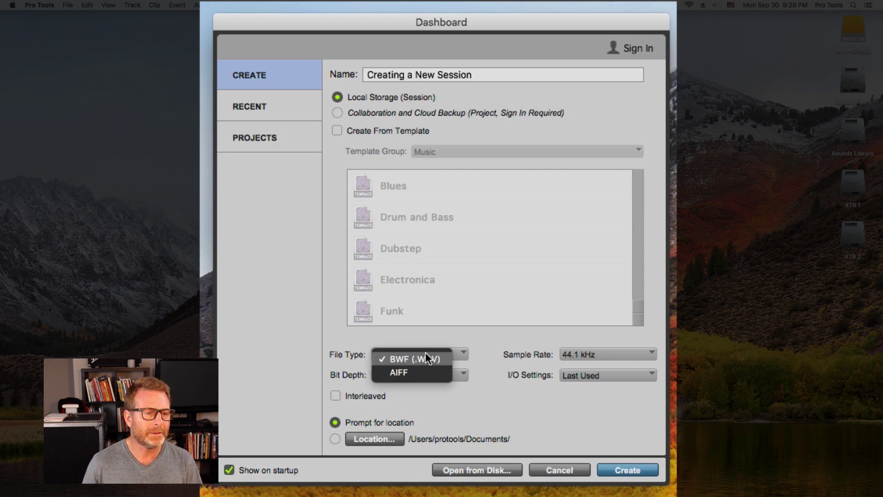
click(488, 348)
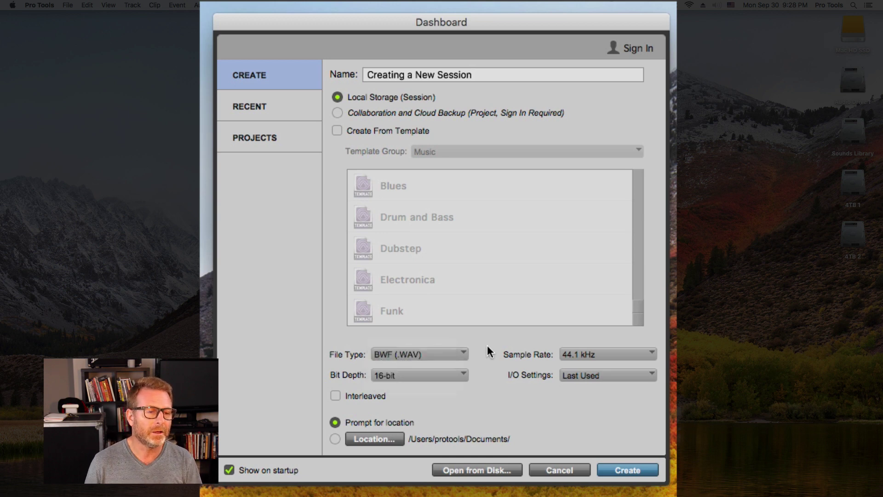
click(608, 356)
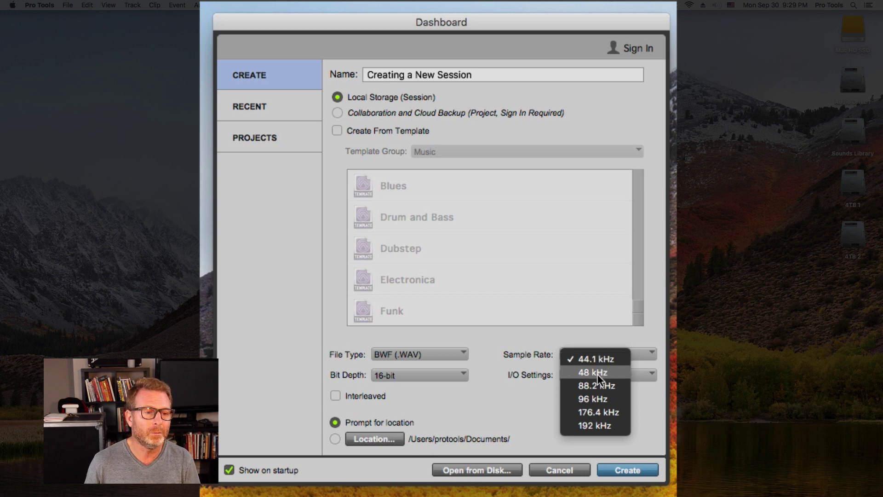
Settle the Sample Rate pop-up on 48 kHz after toggling with 44.1 kHz.
click(600, 371)
click(599, 353)
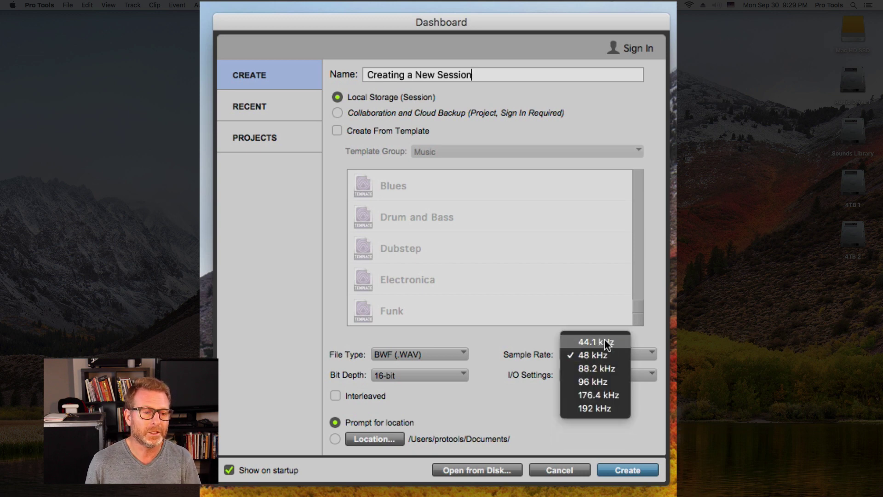
click(604, 339)
click(603, 355)
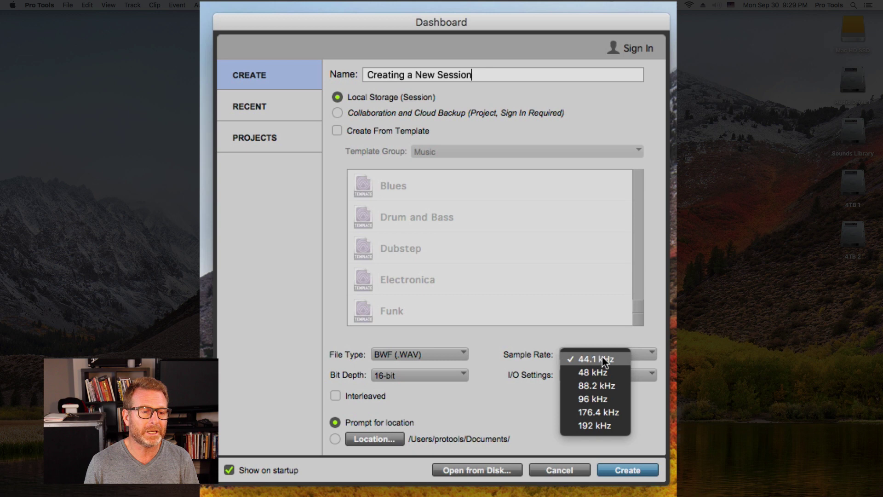
click(600, 371)
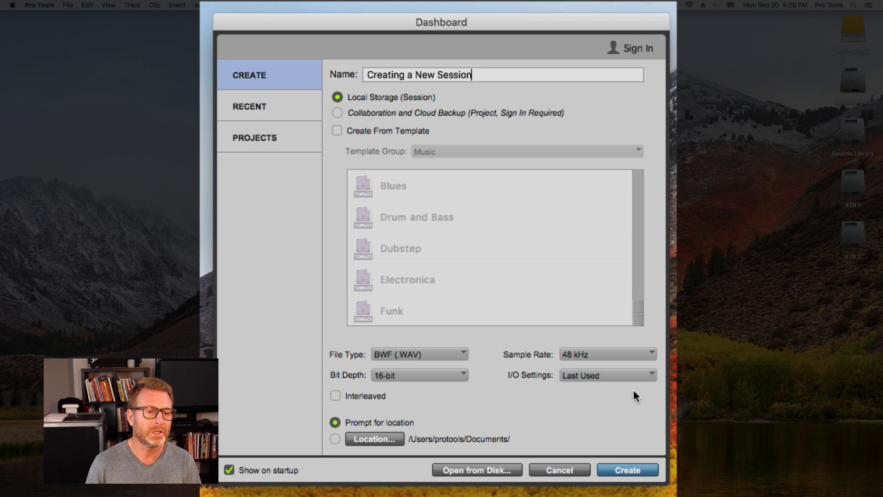
click(599, 354)
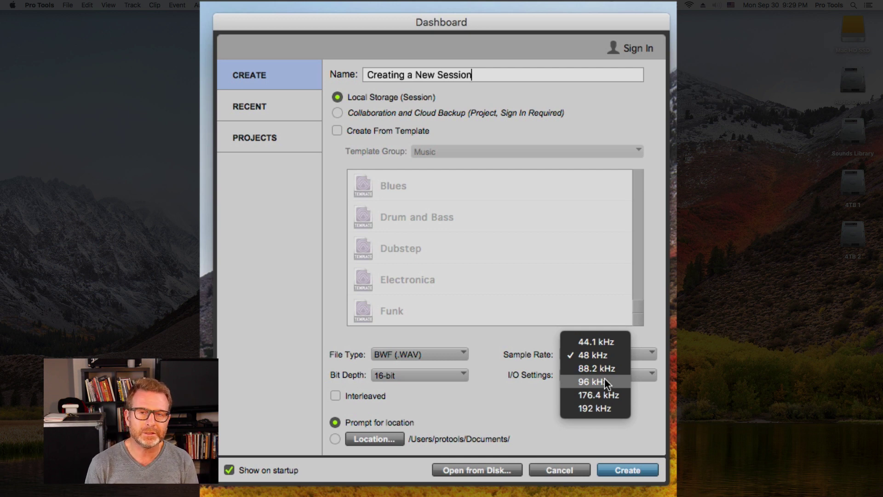
click(603, 354)
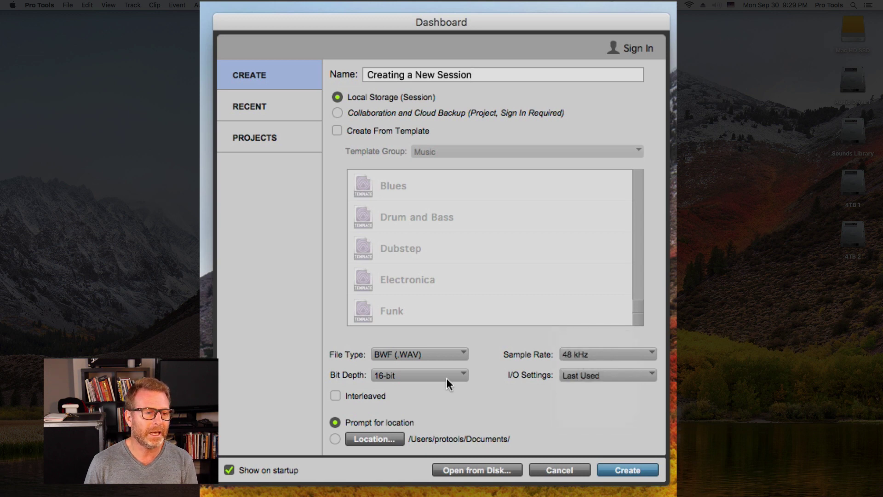
Set 24-bit depth, interleaved audio files, and Prompt for location for saving.
click(418, 376)
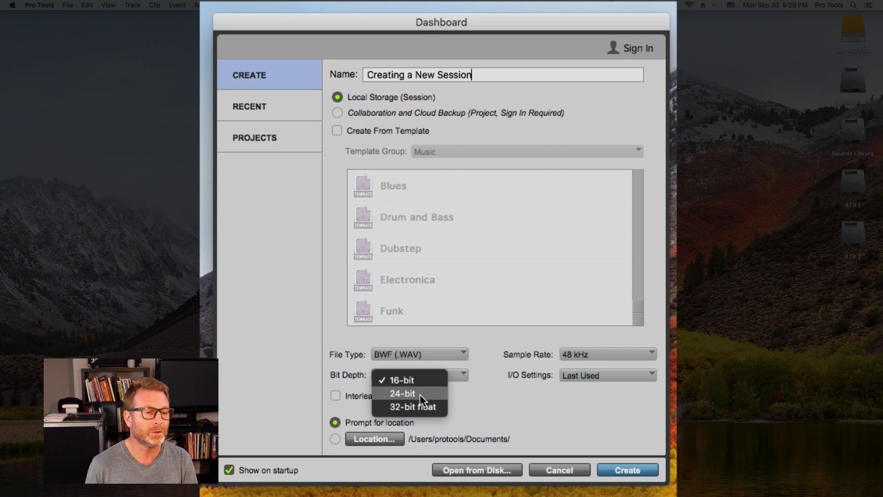
click(420, 394)
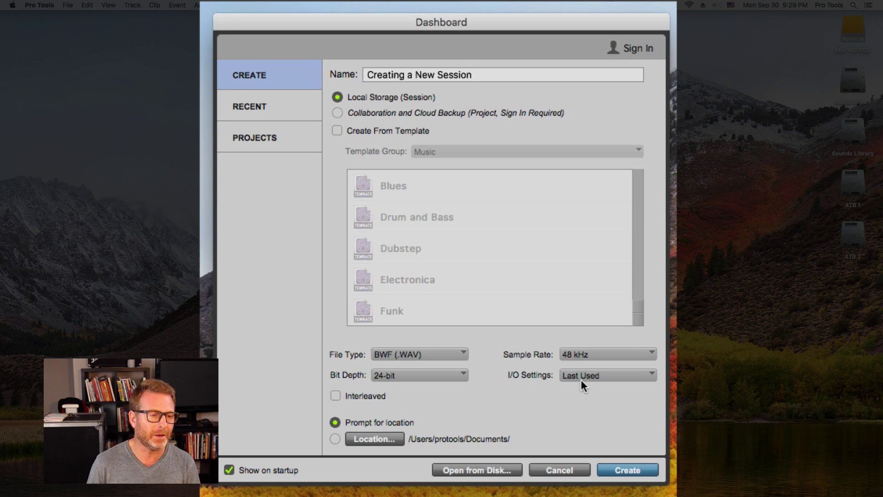
click(335, 395)
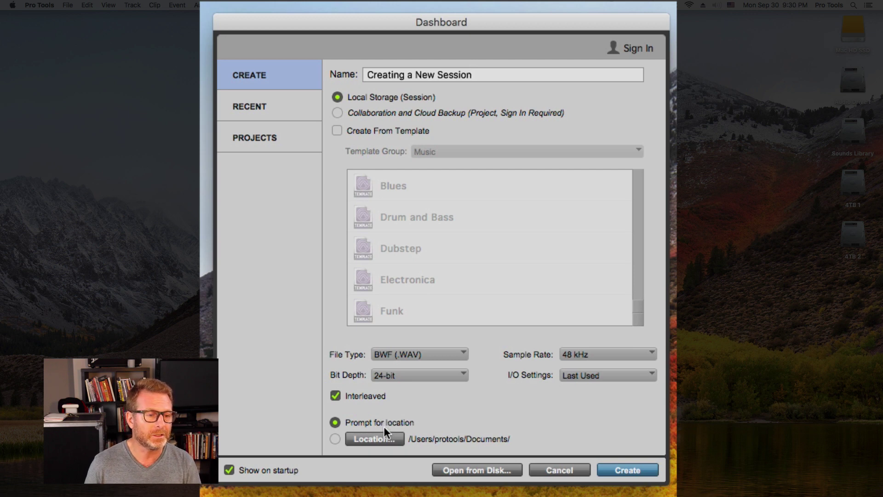
click(336, 438)
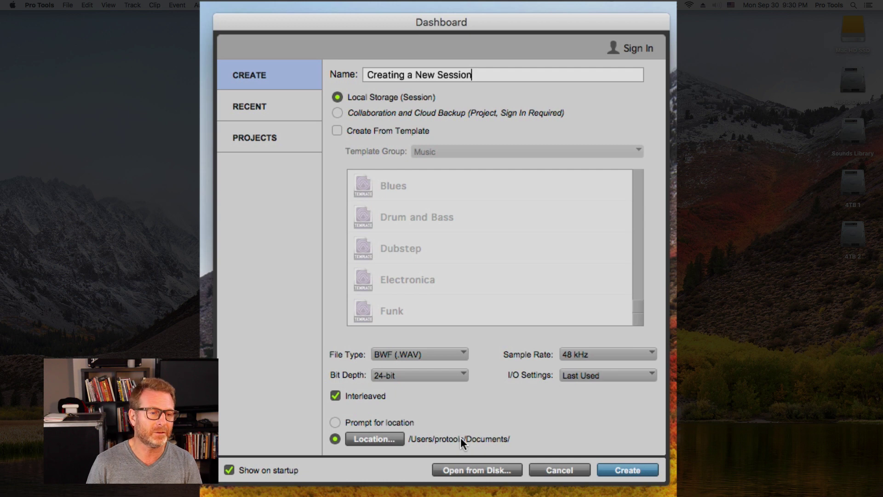
click(335, 421)
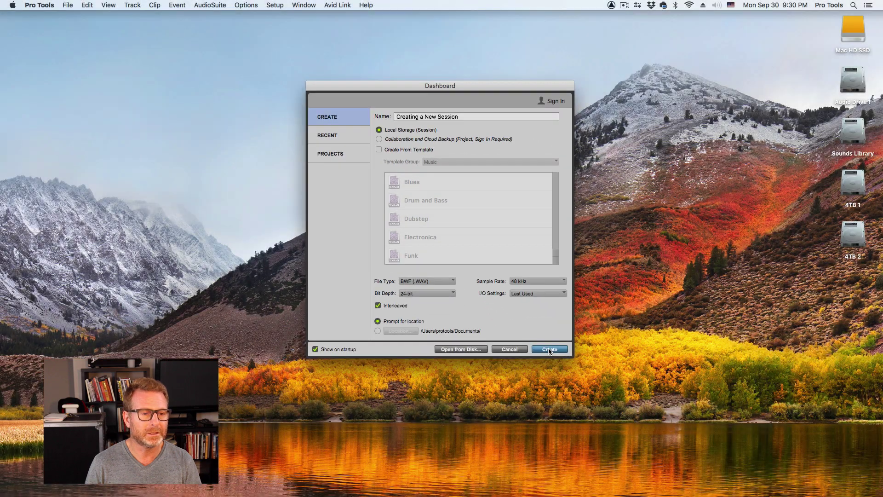
Create the session and save it to Audio Drive 1.
click(625, 468)
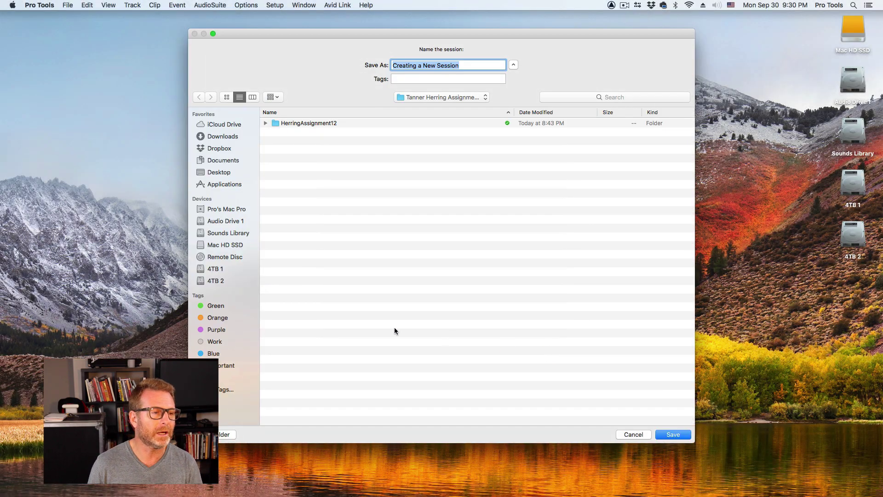
click(229, 221)
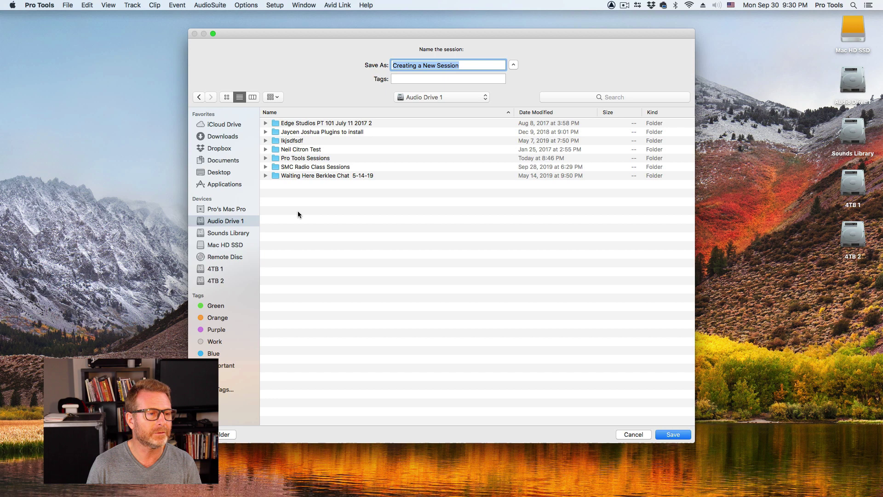
click(682, 438)
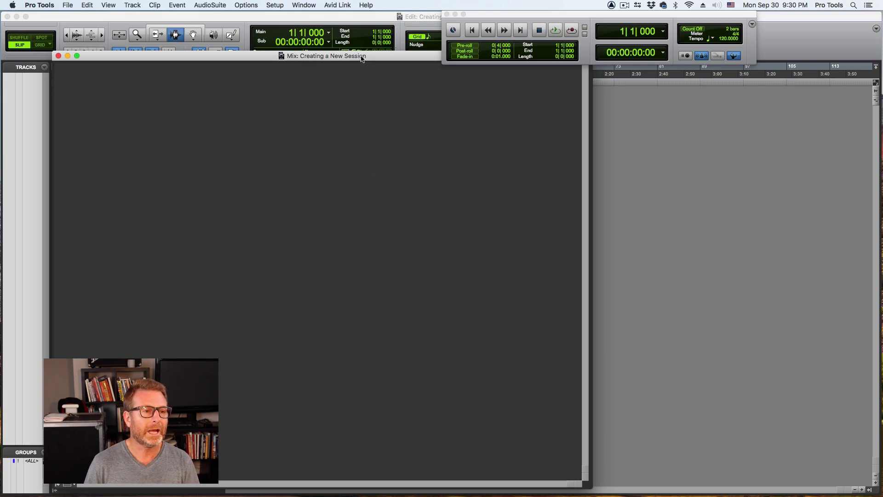
Move the Mix window aside and close the floating Transport window.
drag(361, 56, 461, 156)
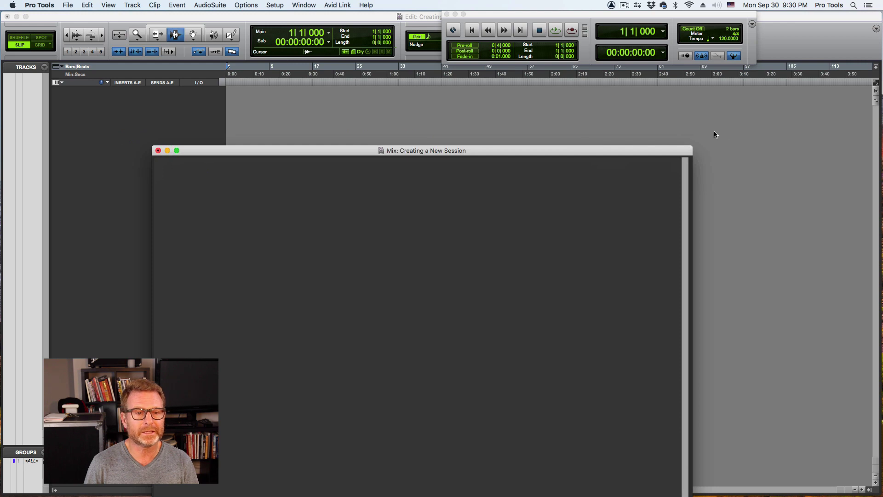
click(512, 137)
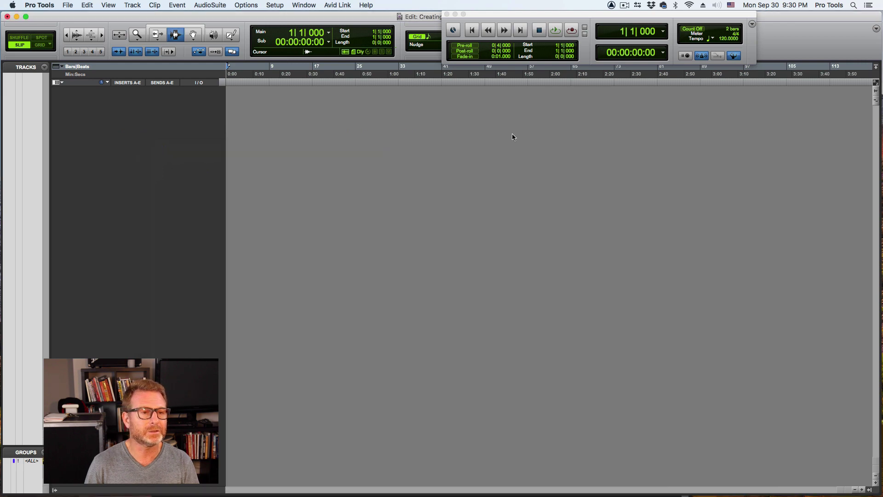
click(448, 14)
Add four mono audio tracks, Audio 1 to Audio 4, and show them in the Mix window.
click(133, 6)
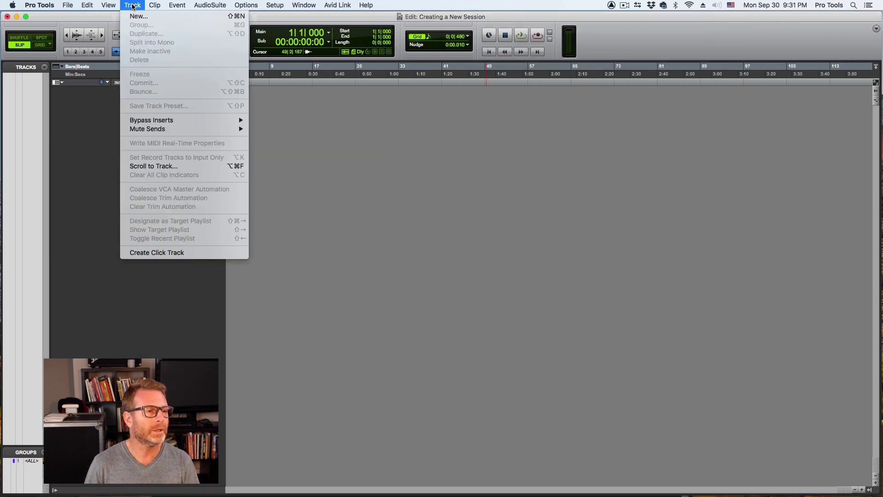
click(135, 17)
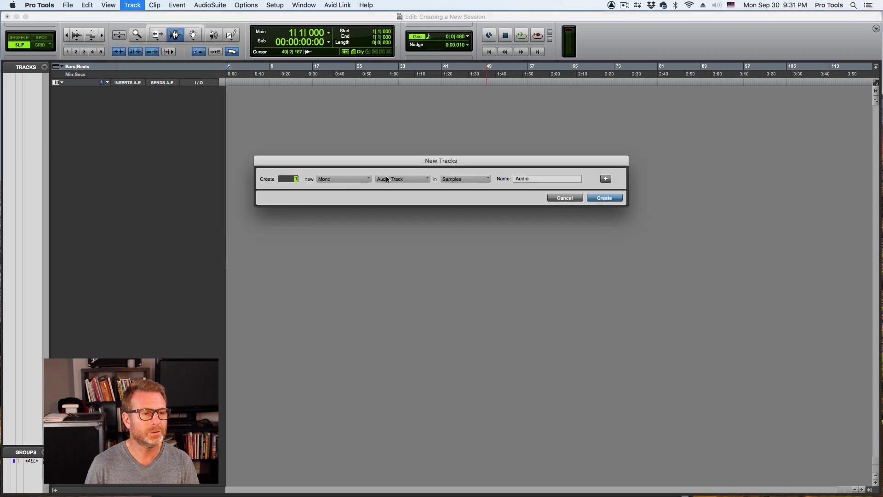
key(Return)
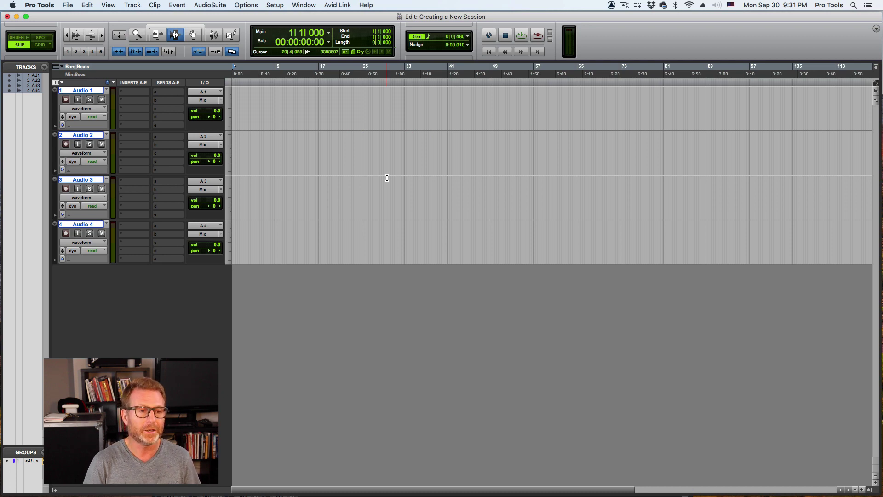
key(super+equal)
Reposition and widen the Mix window, then bring the Edit window forward.
drag(366, 147, 203, 69)
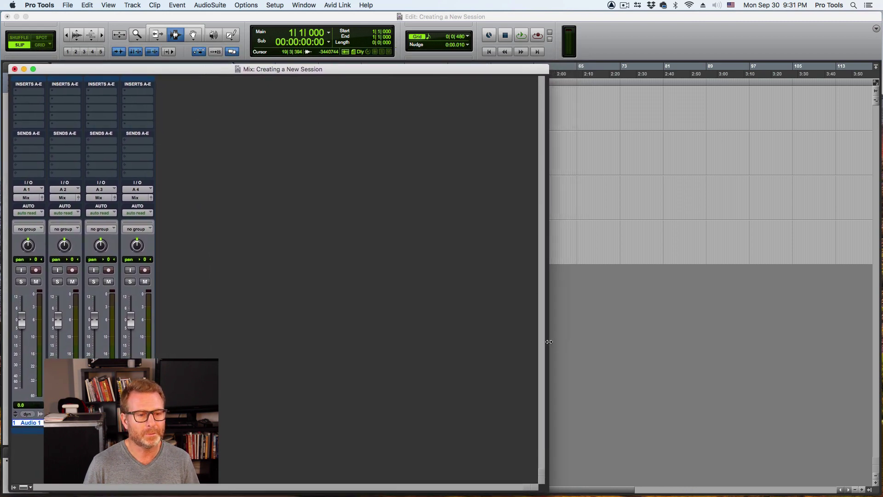
drag(549, 342, 868, 356)
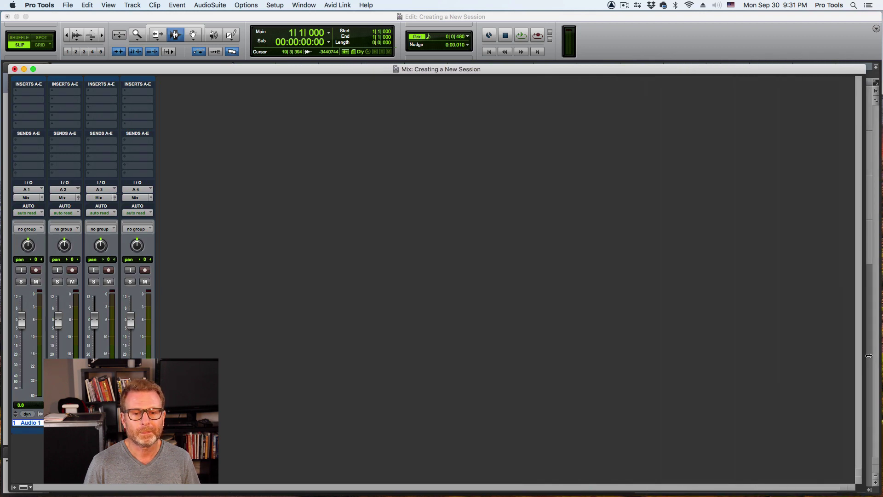
click(680, 45)
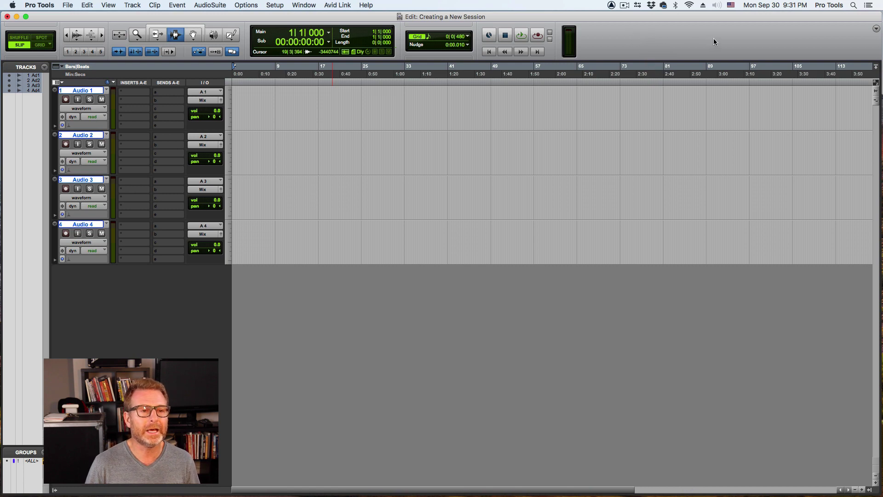
Turn on MIDI Controls, Expanded Transport and Clip List in the Edit window toolbar options.
click(877, 31)
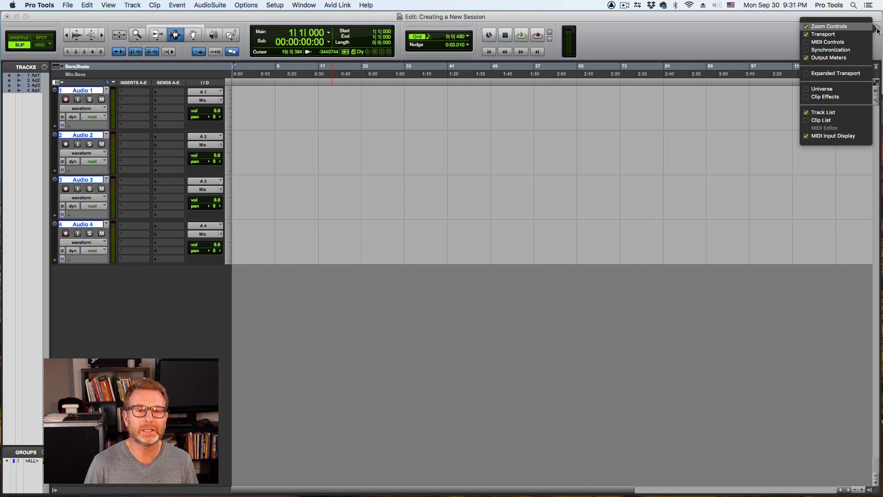
click(814, 42)
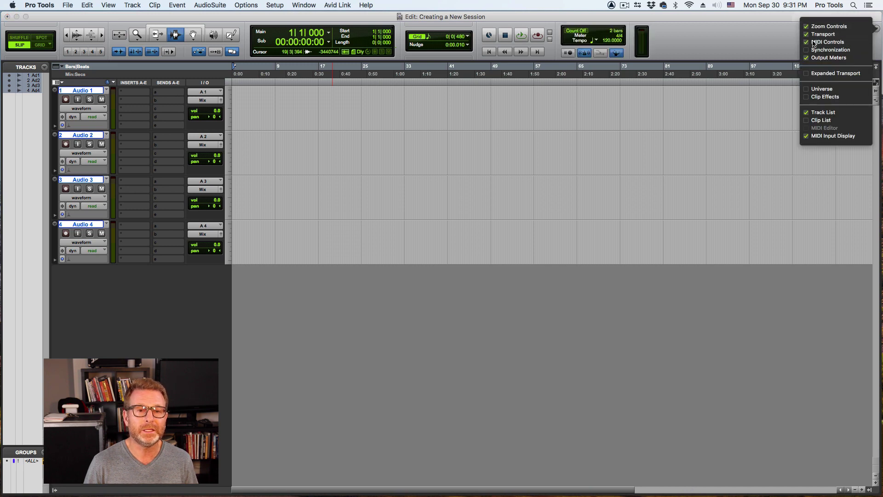
click(808, 75)
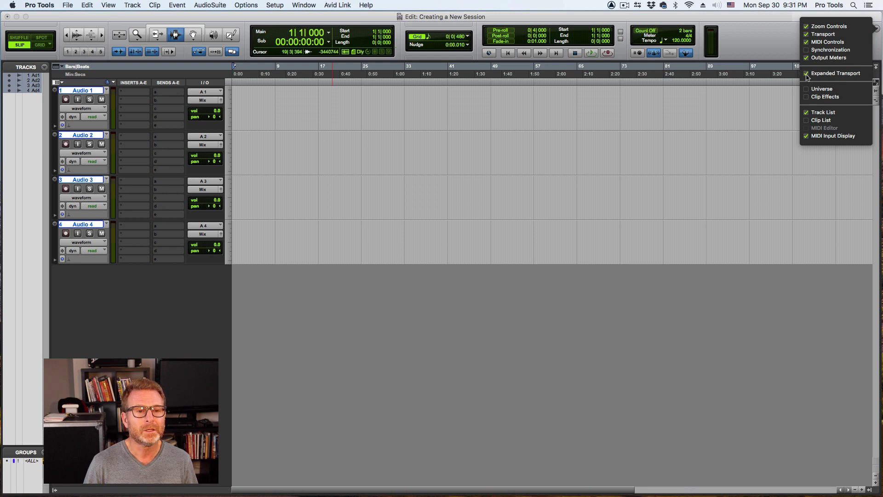
click(808, 121)
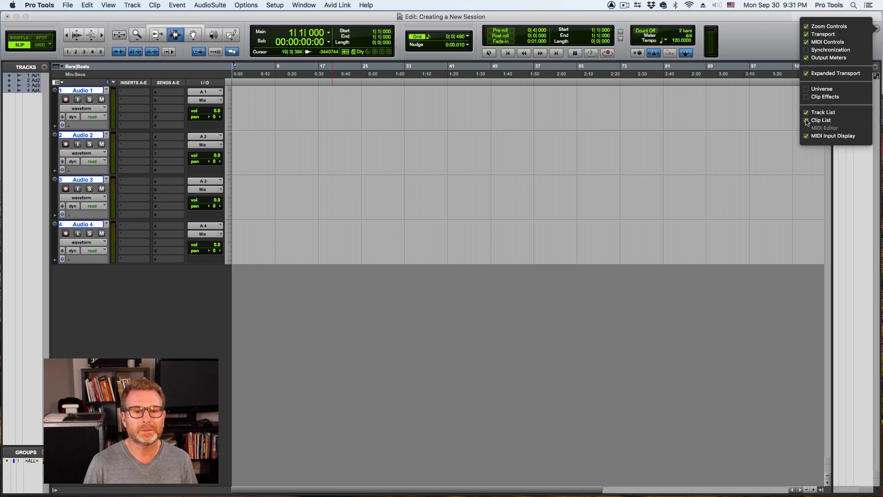
click(785, 39)
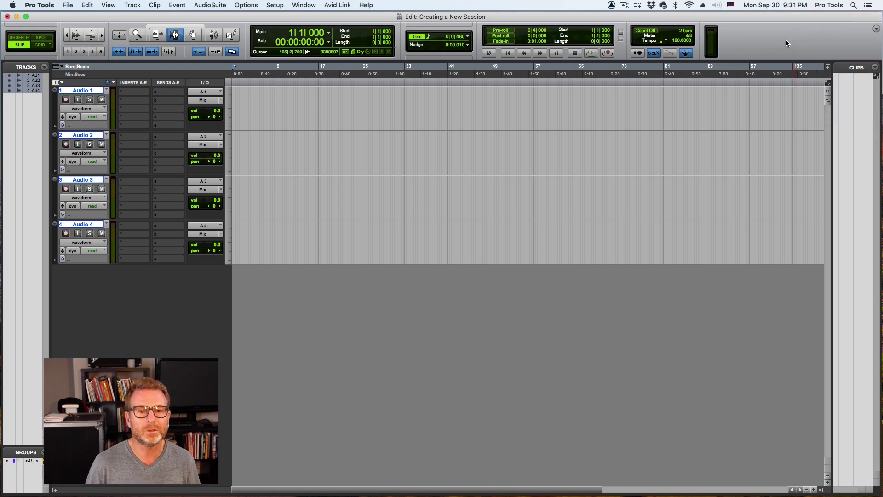